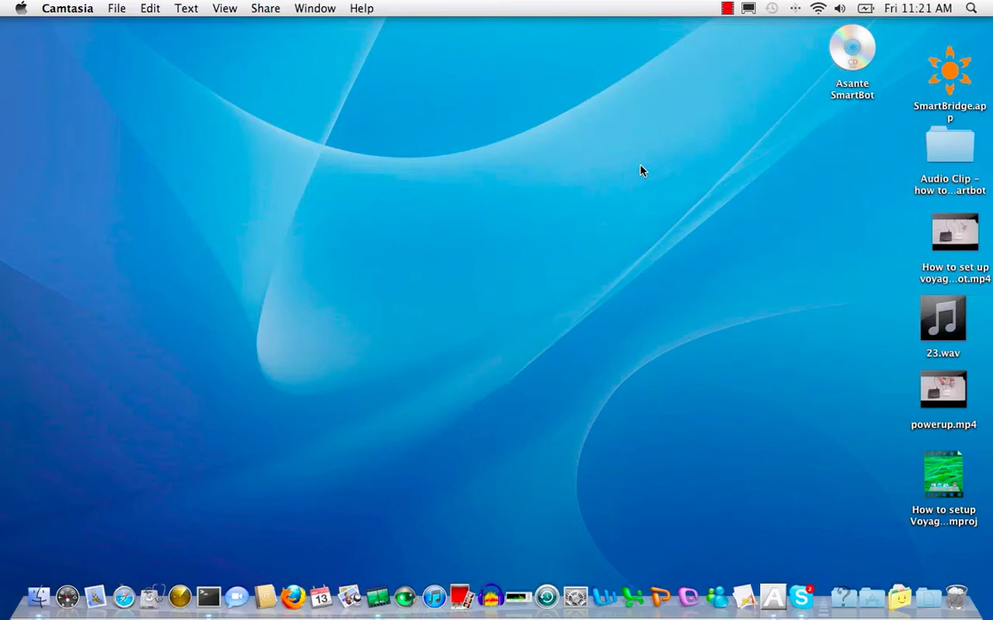
Install Asante SmartBot.app from the SmartBot Setup.dmg into Applications after accepting the licence
double_click(851, 52)
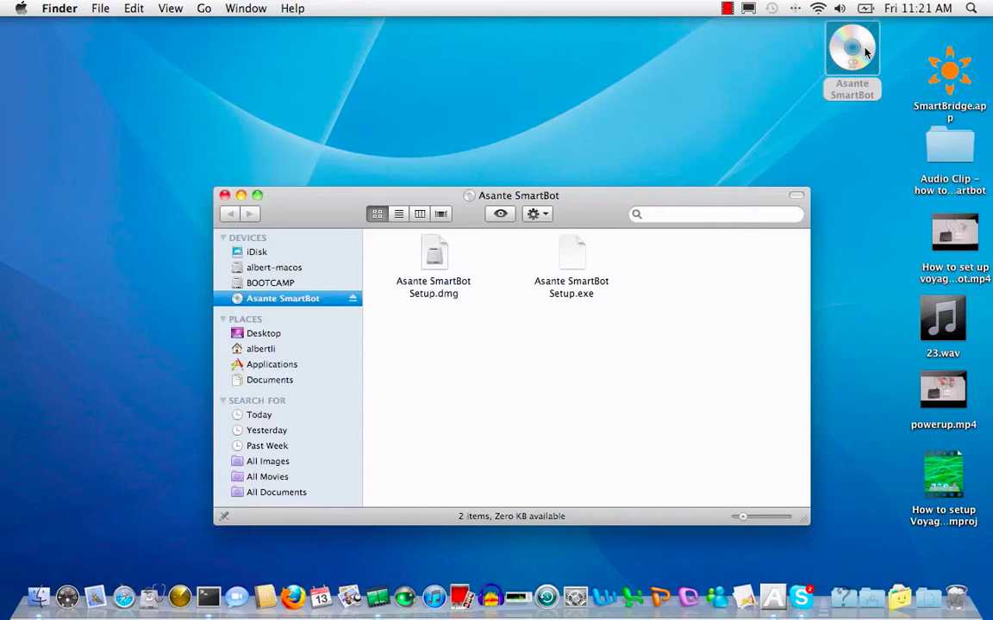
double_click(438, 269)
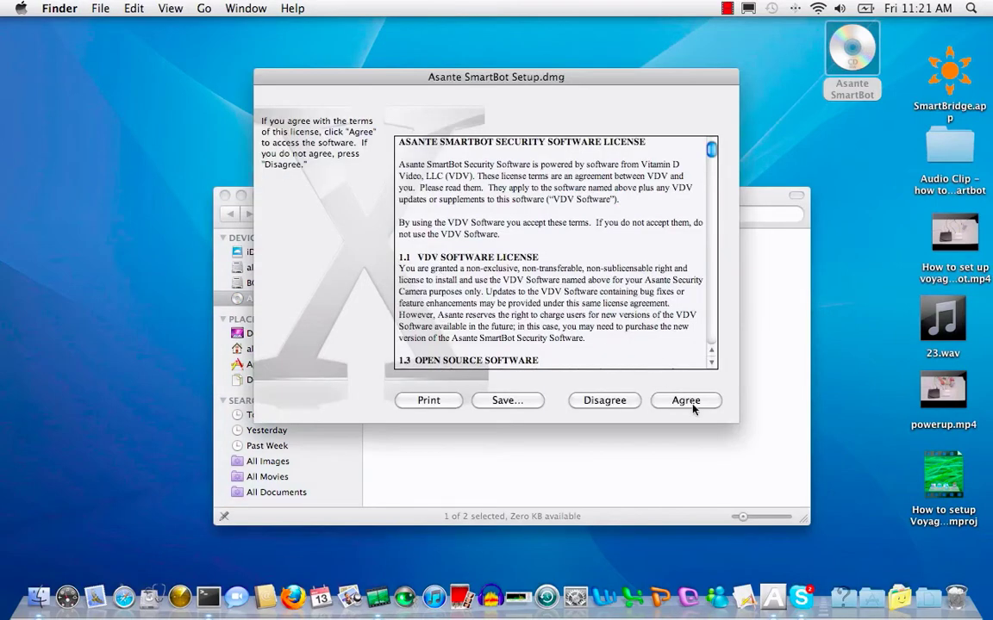
left_click(689, 401)
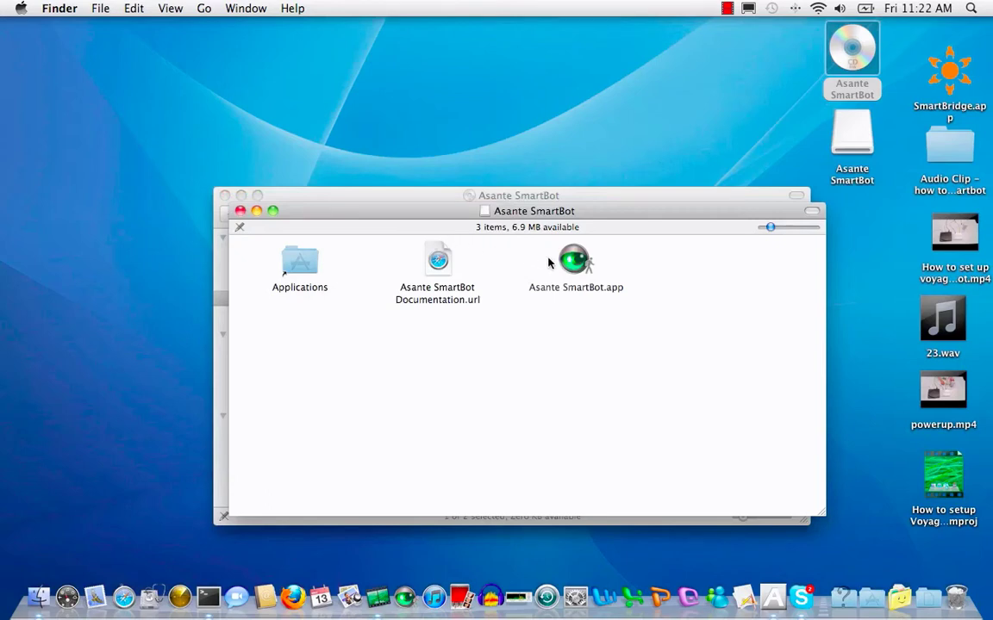
left_click_drag(565, 260, 307, 264)
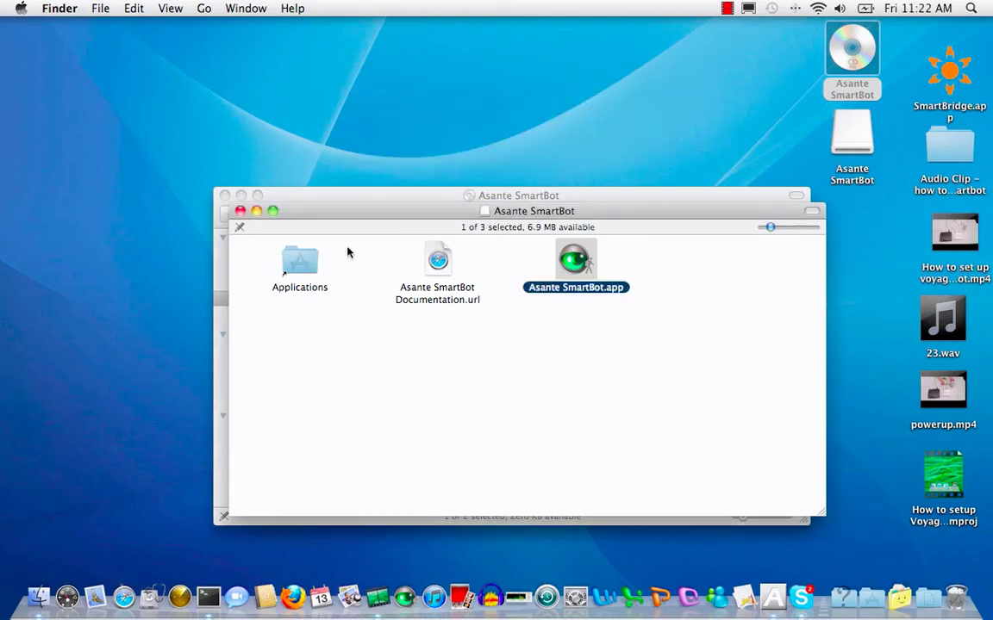
Launch Asante SmartBot.app from the Applications folder
left_click(287, 267)
double_click(287, 267)
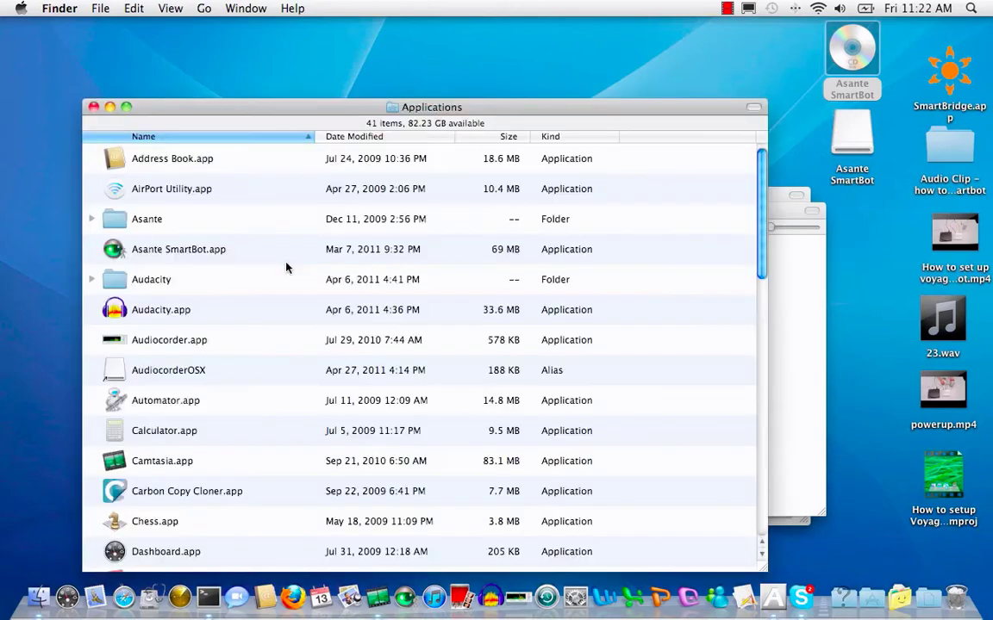
left_click(195, 253)
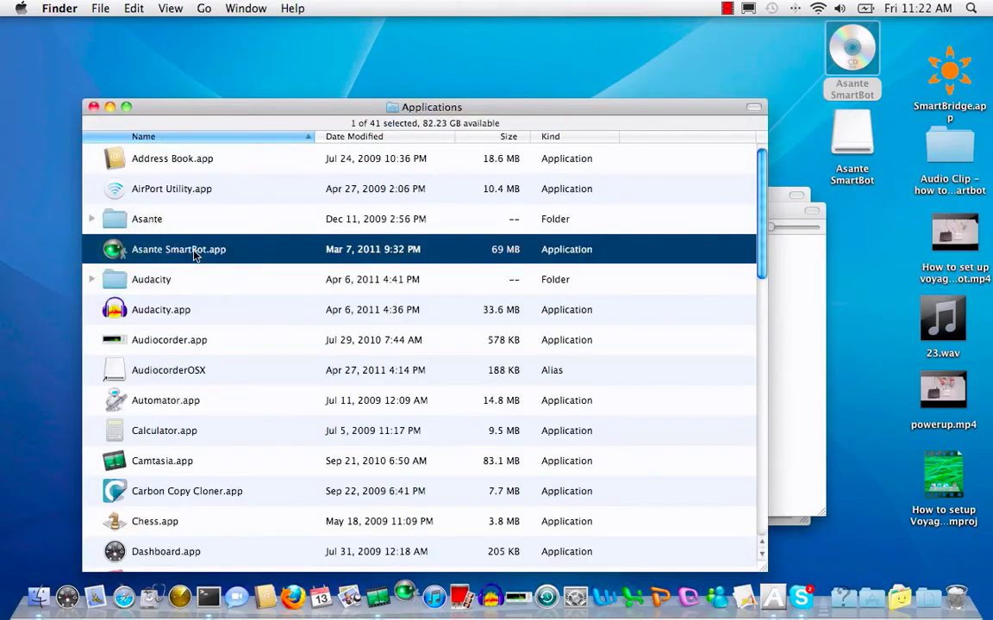
double_click(195, 252)
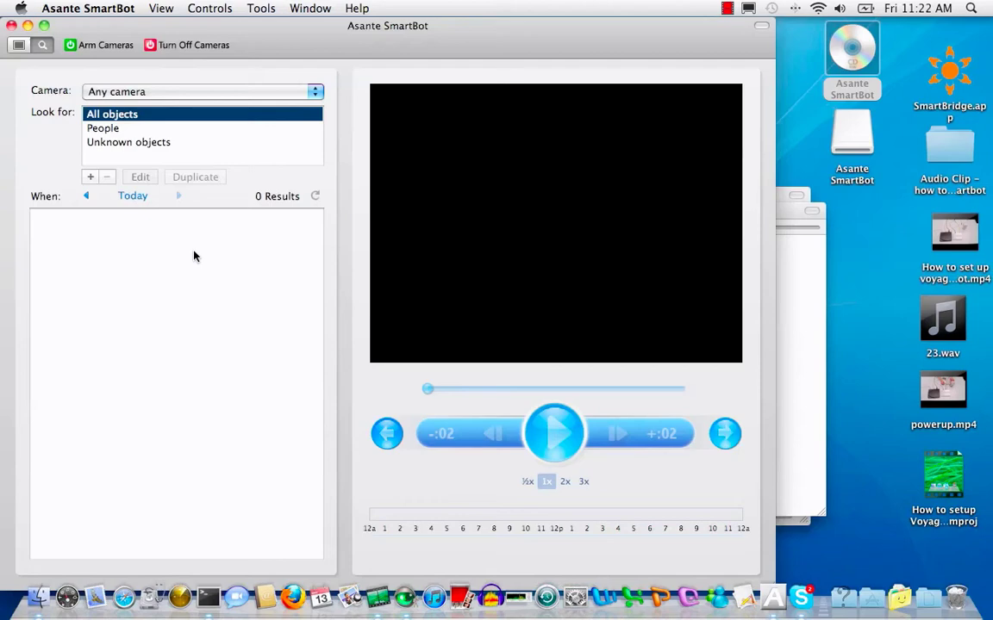
Maximize the SmartBot window, switch to camera view and start Add Camera from the context menu
left_click(44, 25)
left_click(21, 45)
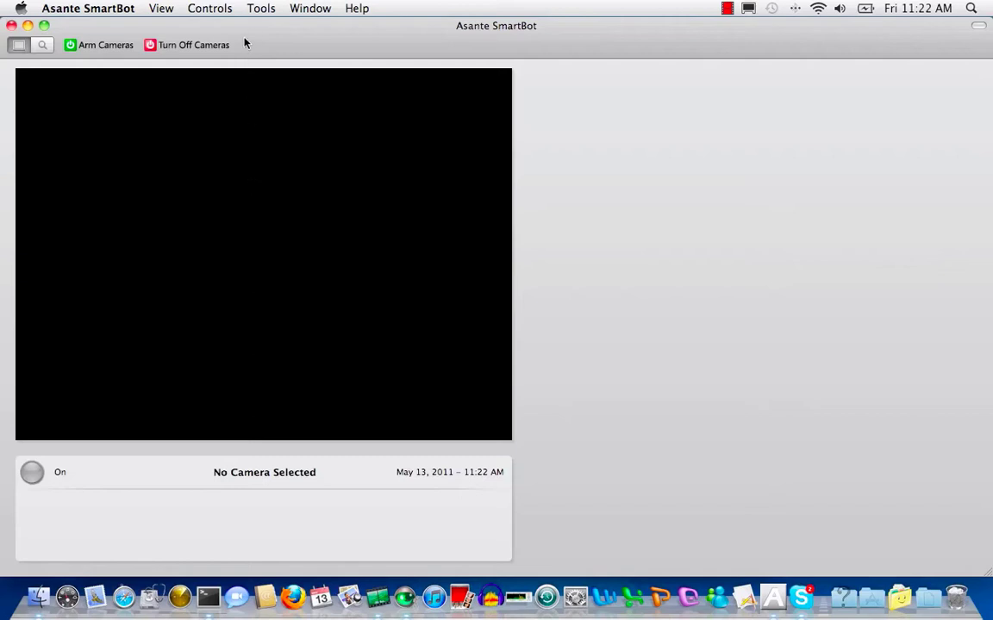
left_click(259, 10)
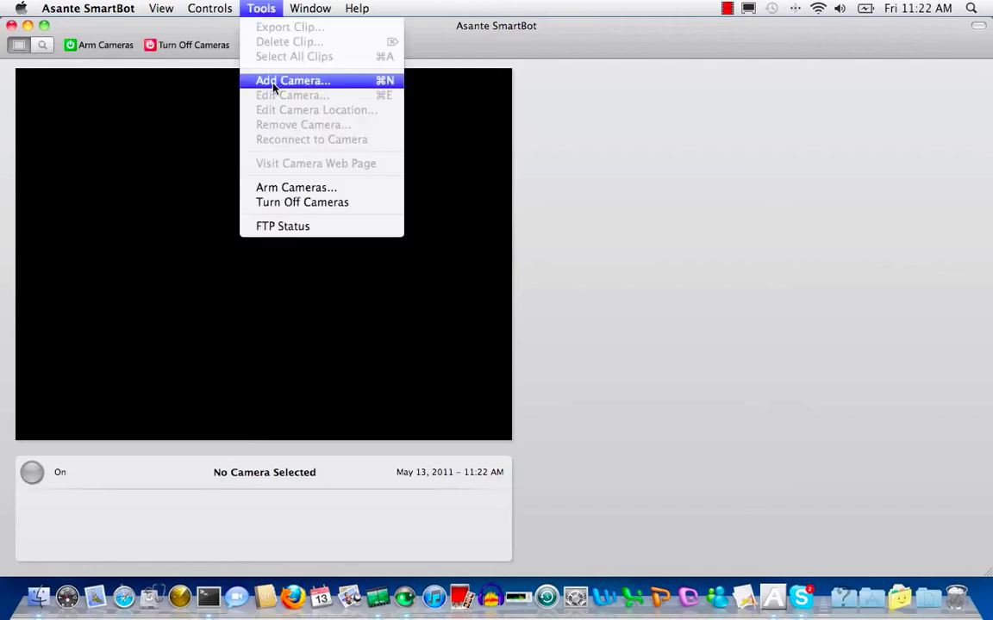
left_click(435, 219)
right_click(434, 219)
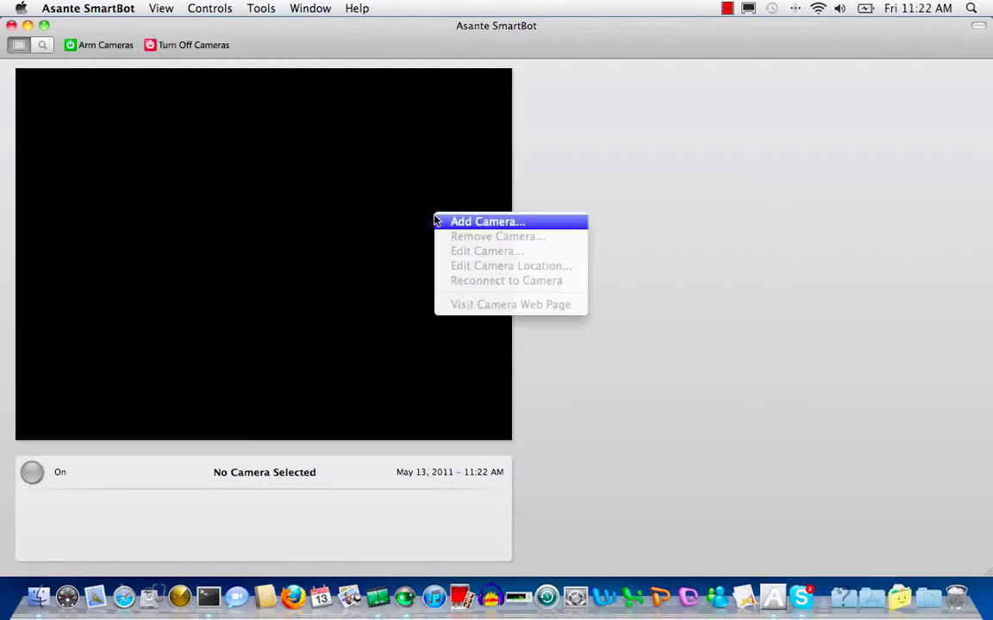
left_click(452, 223)
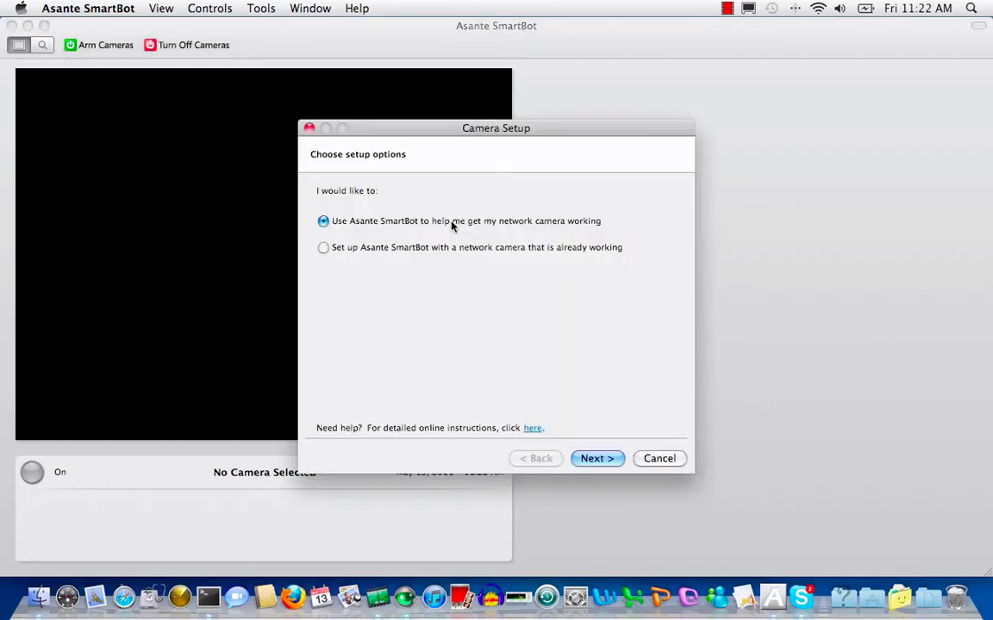
Confirm cabling and power, pick the Megapixel IR IPCAM Ethernet camera, and choose a wired connection
left_click(596, 459)
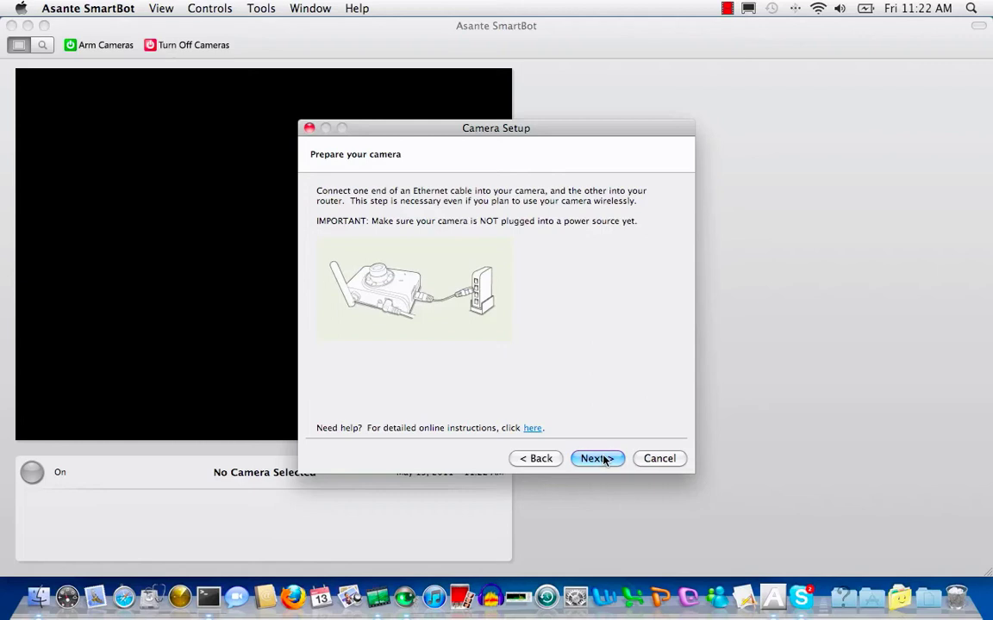
left_click(597, 458)
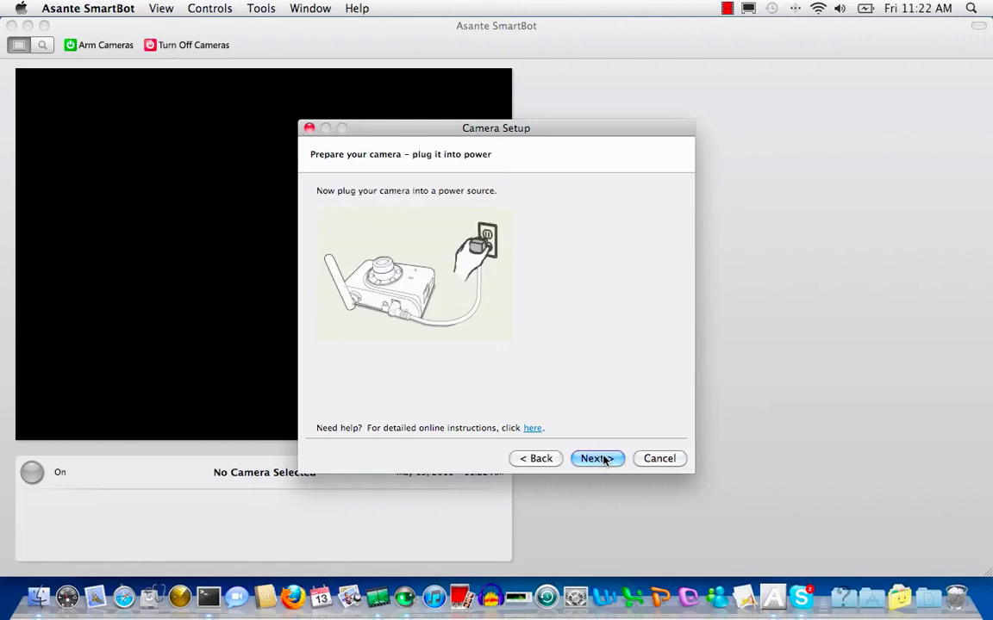
left_click(603, 459)
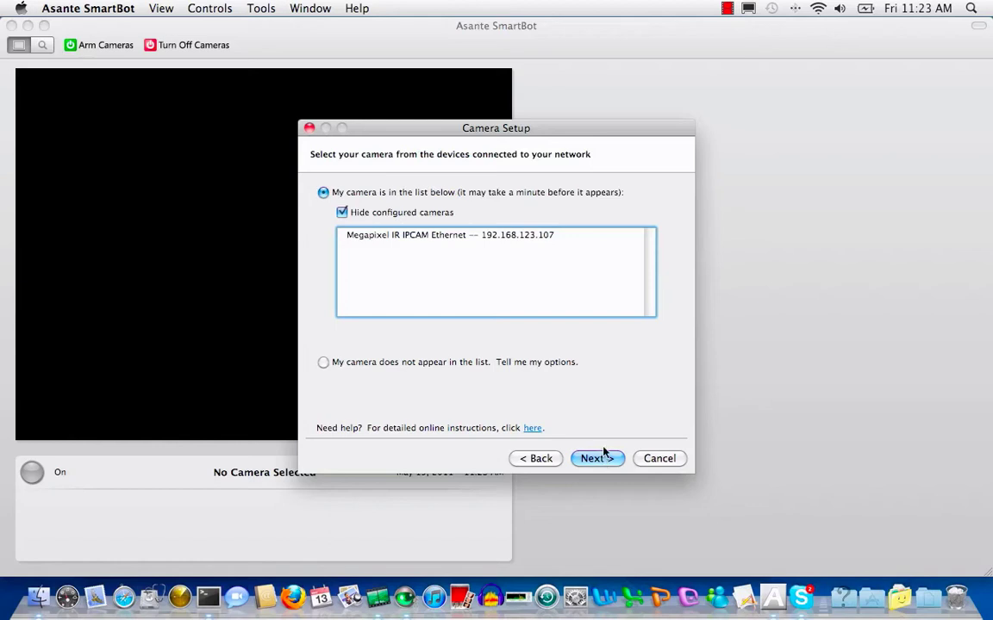
left_click(483, 240)
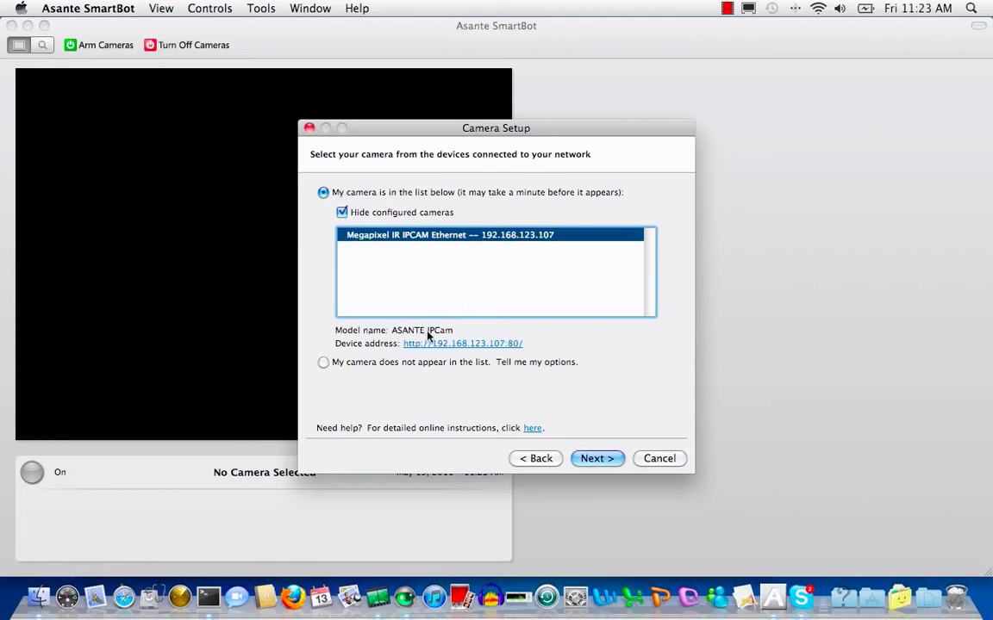
left_click(596, 459)
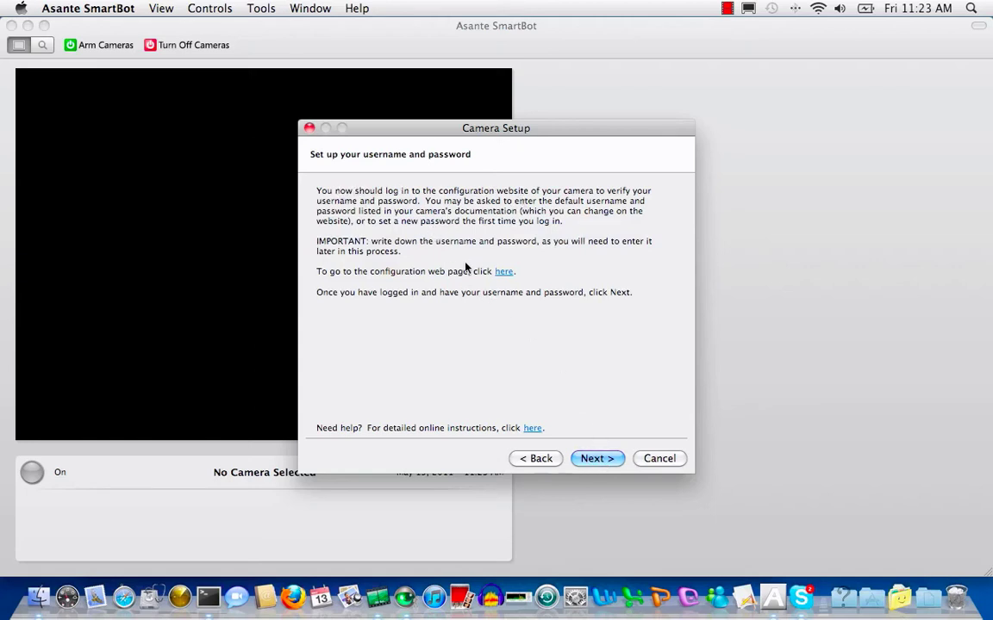
left_click(597, 458)
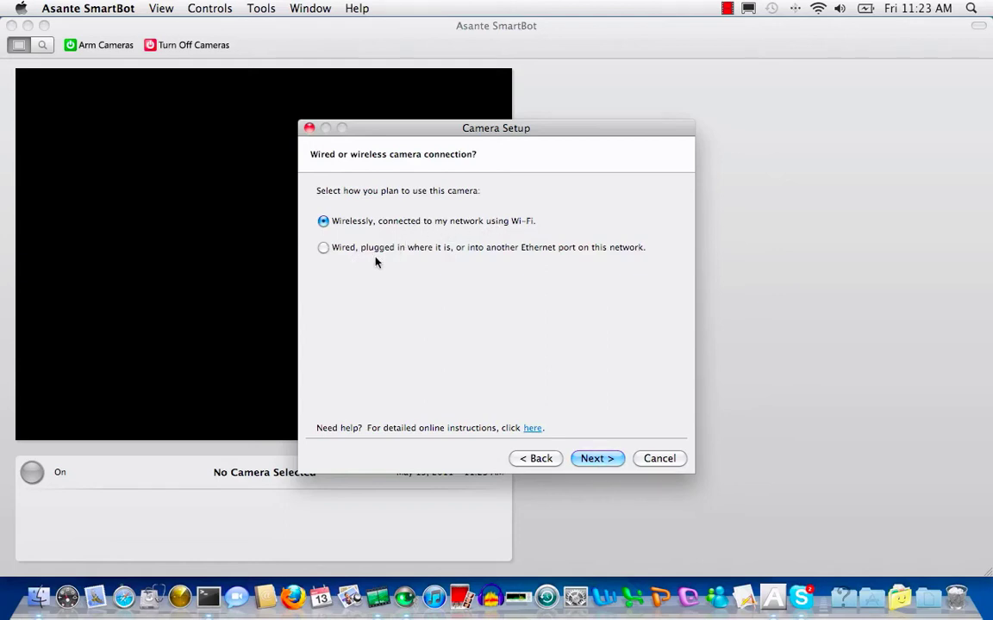
left_click(325, 250)
Enter the camera access user name and the password, confirming the password
left_click(594, 459)
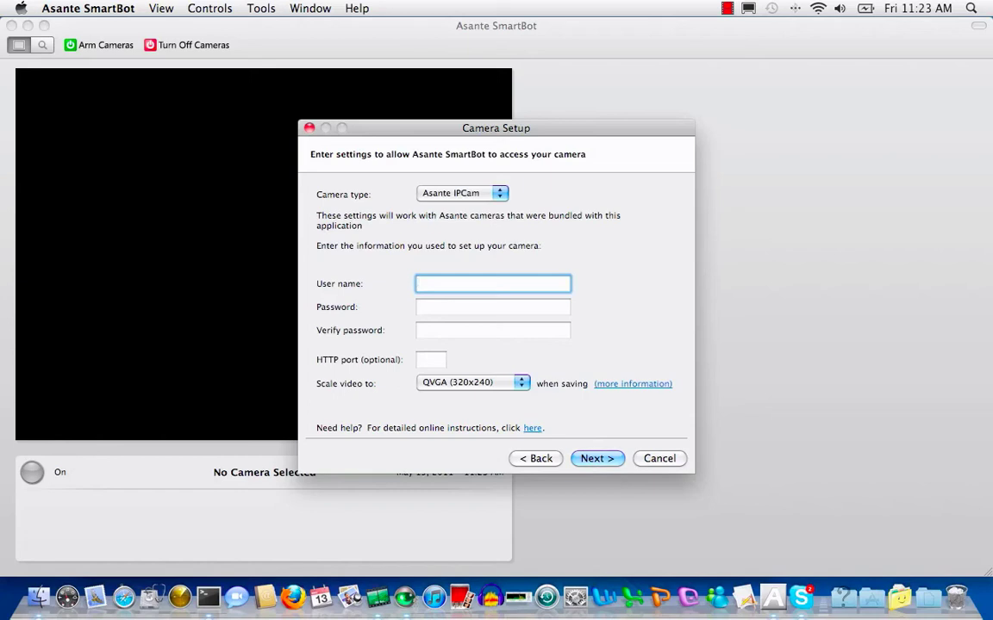
type("root")
key("Tab")
type("1234")
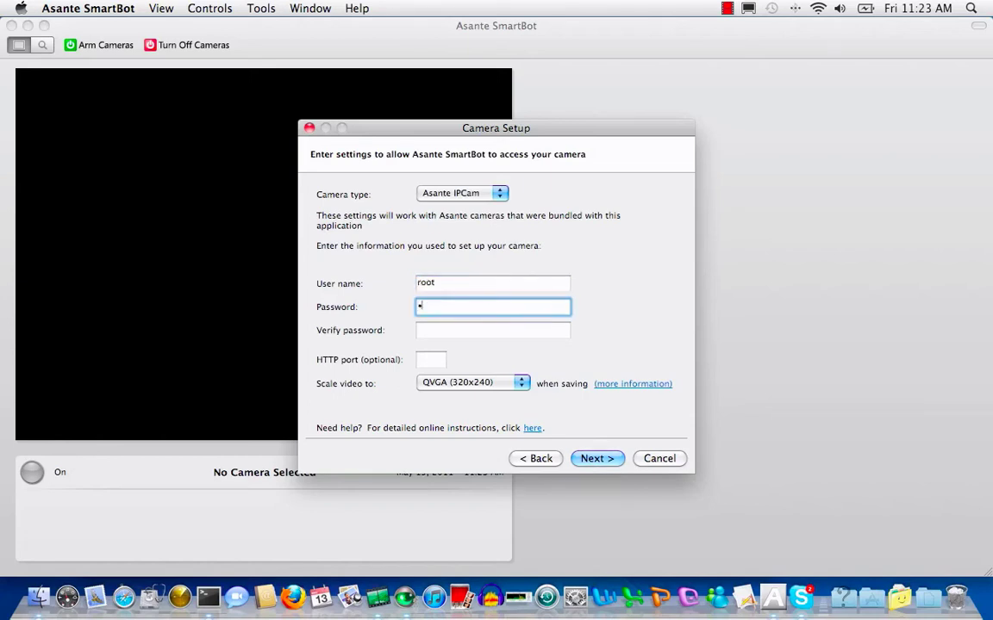
left_click(419, 330)
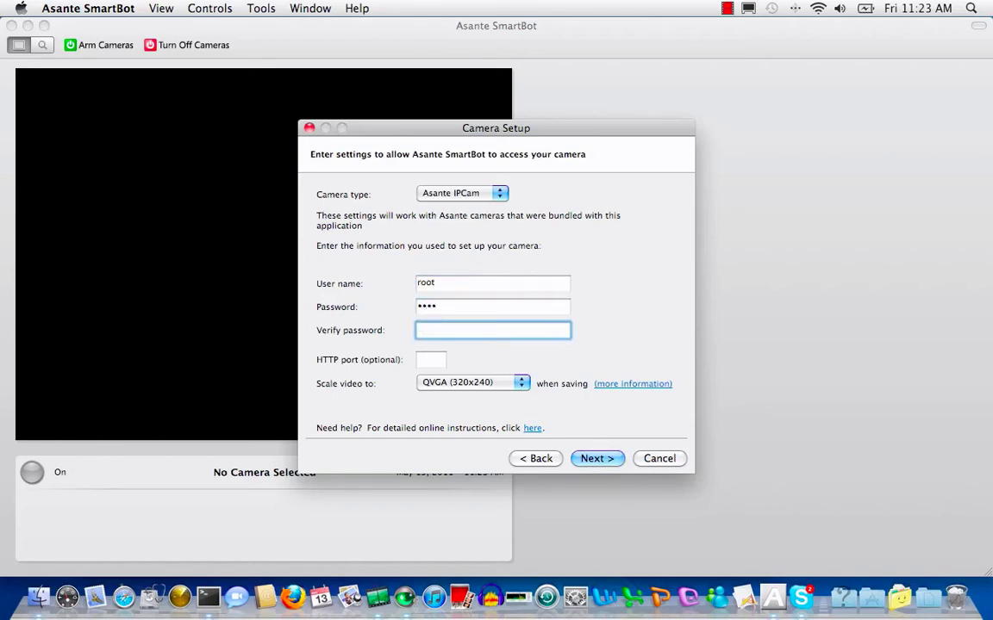
type("1234")
Scale video to XGA (1024x768), pass the connection test, and name the location 'office desk'
left_click(517, 386)
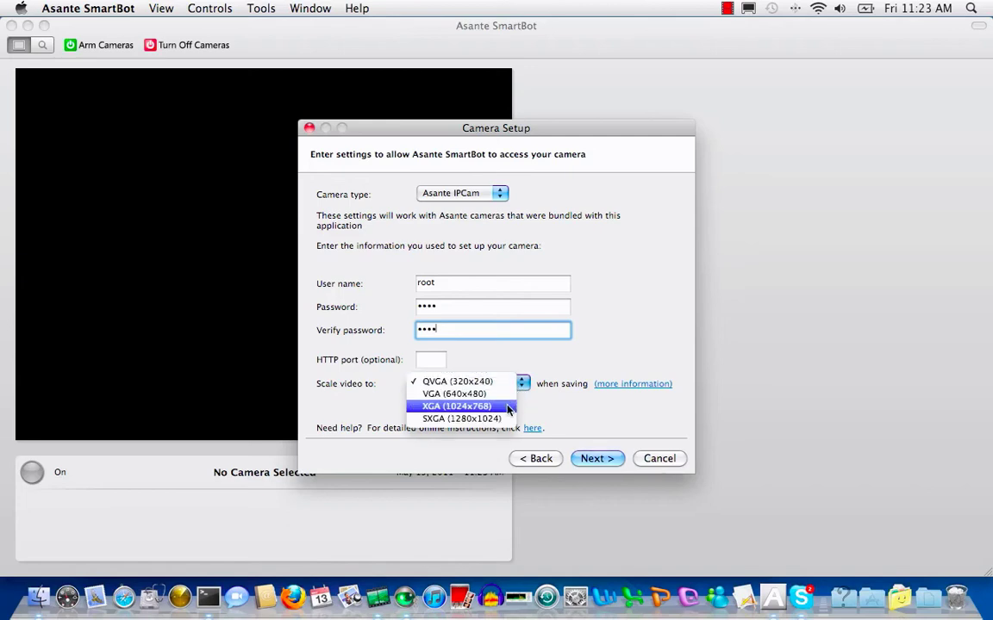
left_click(507, 408)
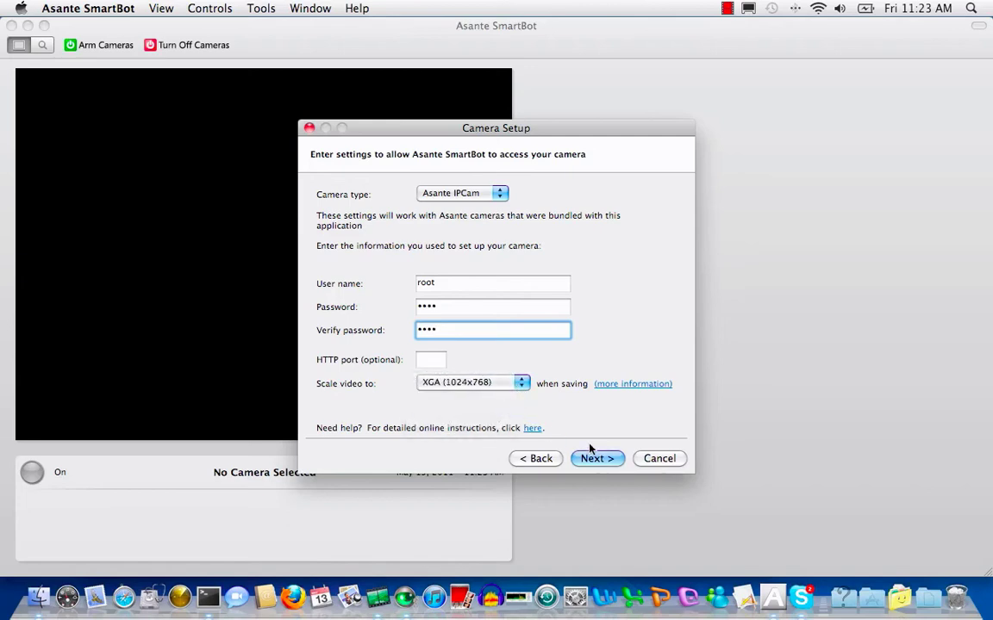
left_click(607, 460)
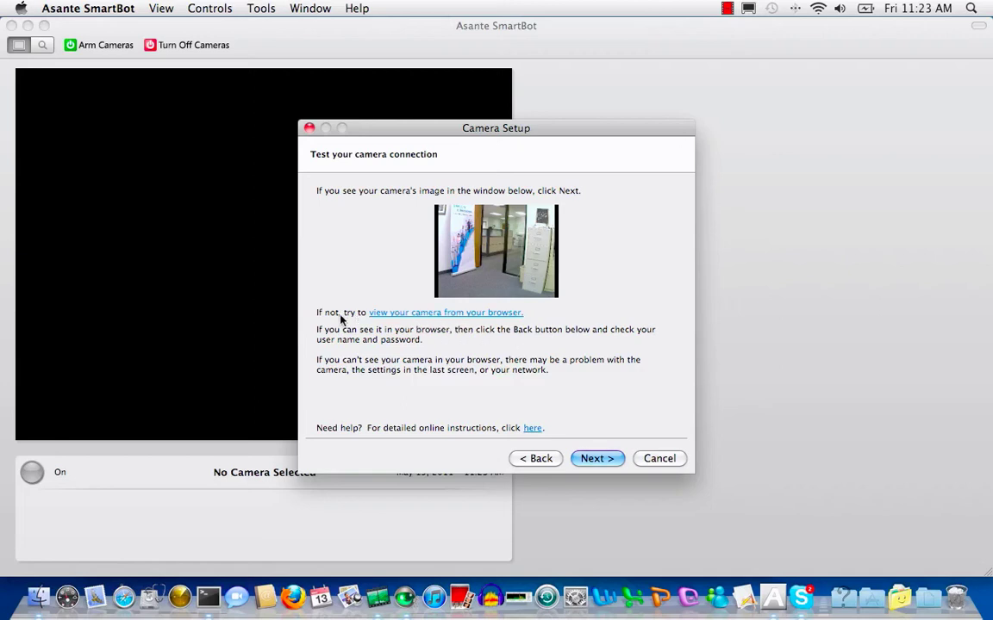
left_click(609, 461)
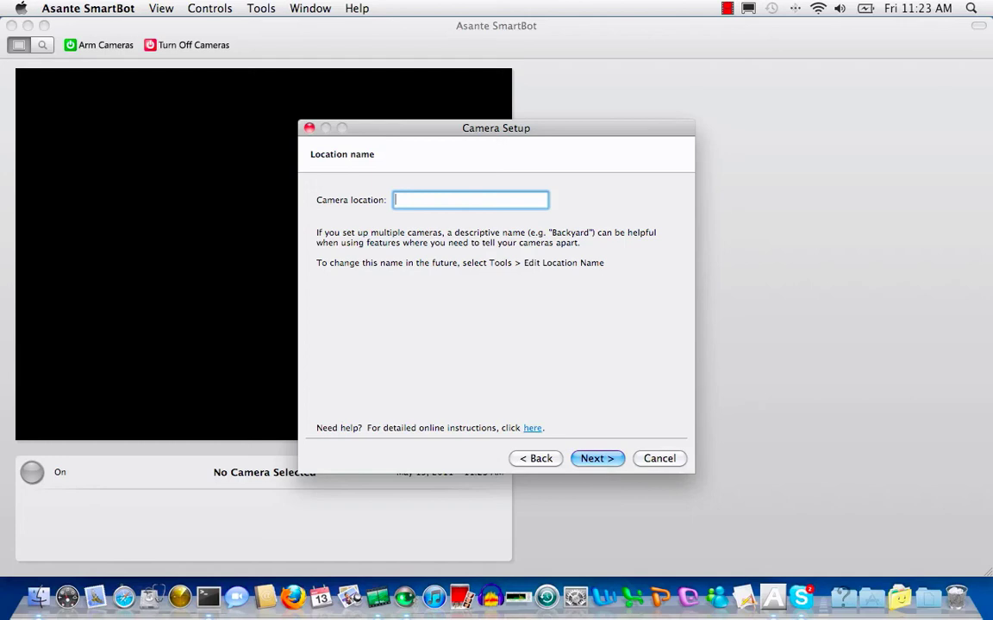
type("office desk")
left_click(586, 459)
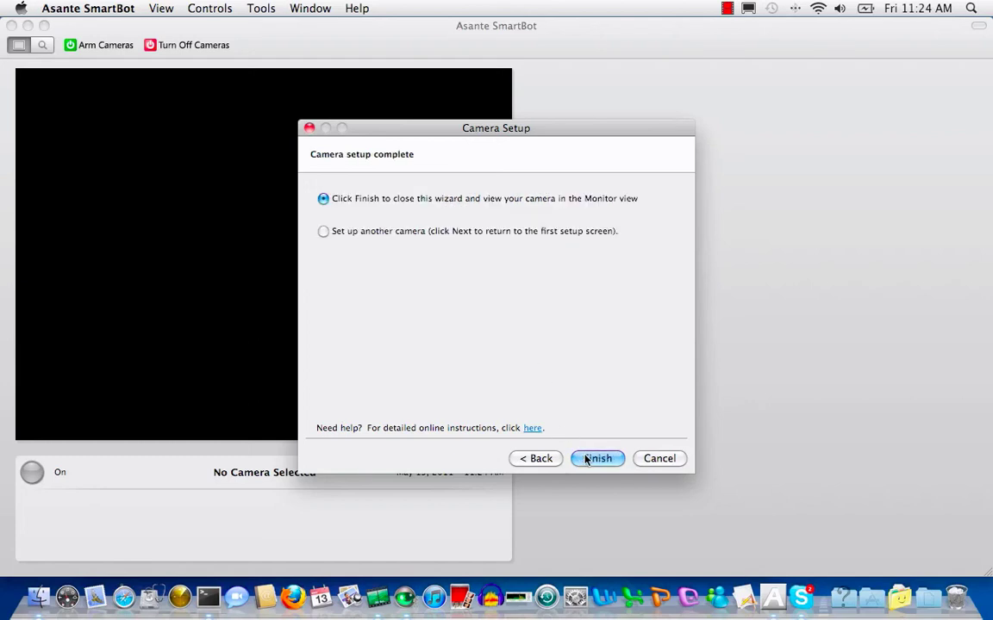
Finish setup and edit the office desk rule to detect People inside my region, saving clips
left_click(595, 458)
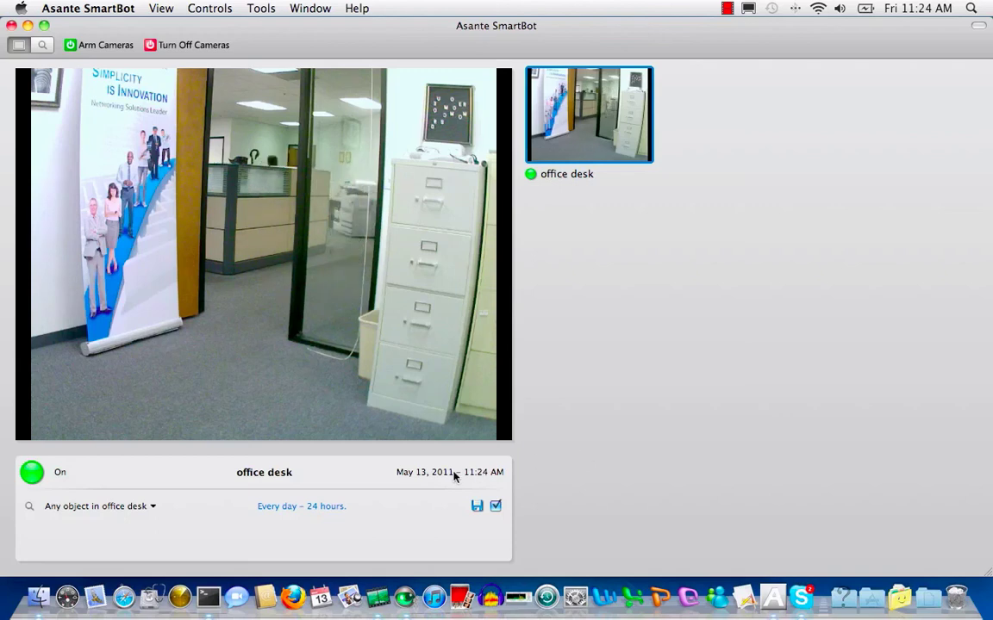
left_click(55, 510)
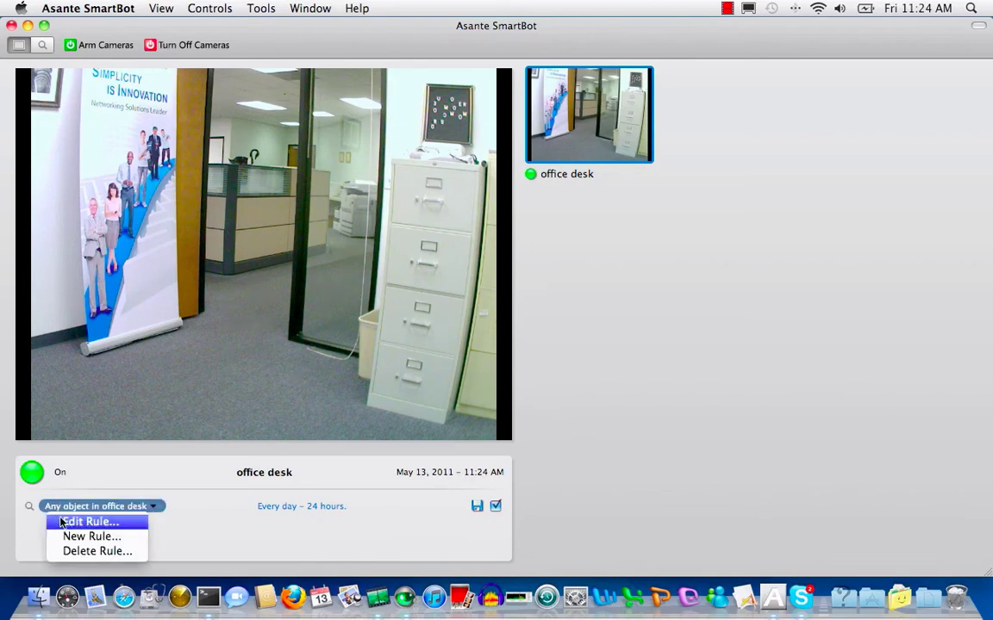
left_click(62, 522)
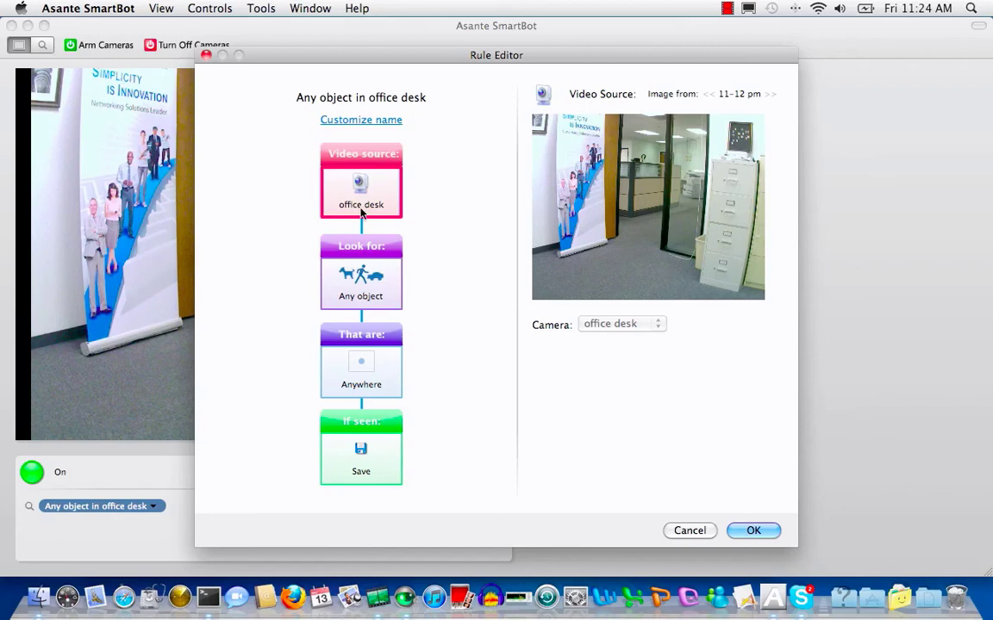
left_click(361, 272)
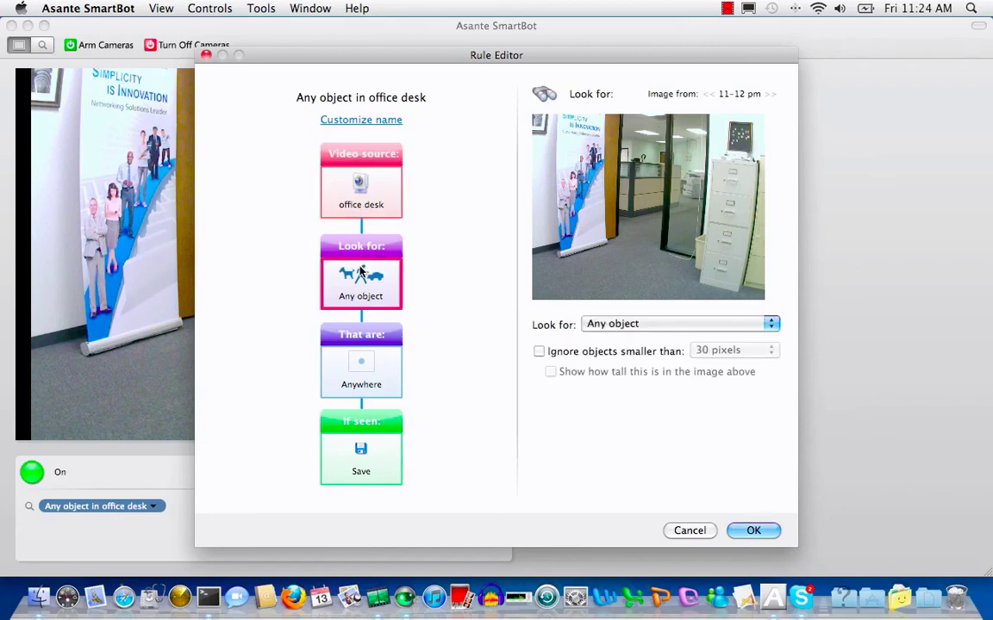
left_click(771, 325)
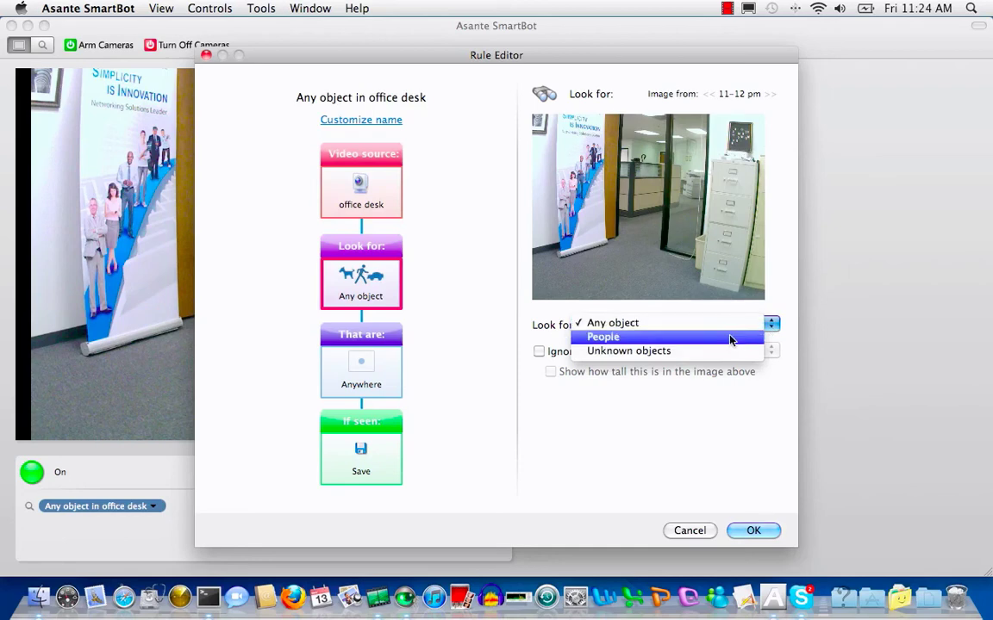
left_click(730, 339)
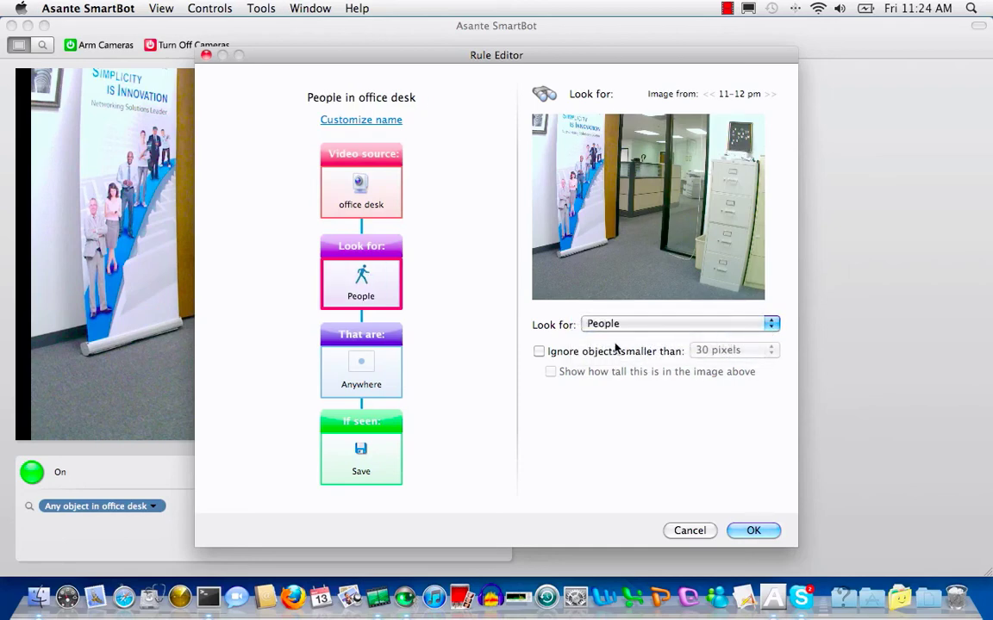
left_click(365, 357)
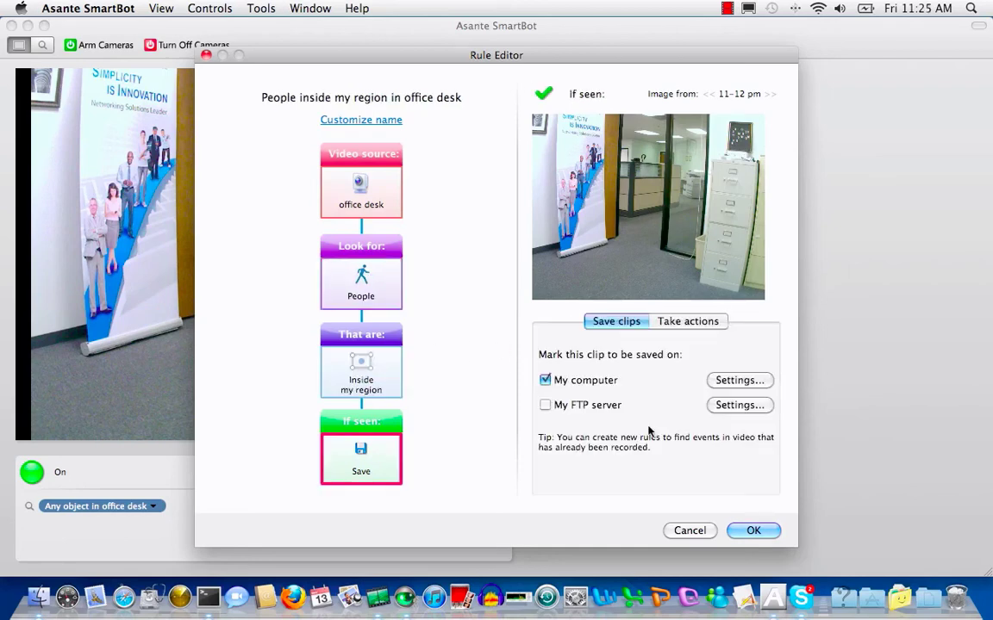
left_click(750, 531)
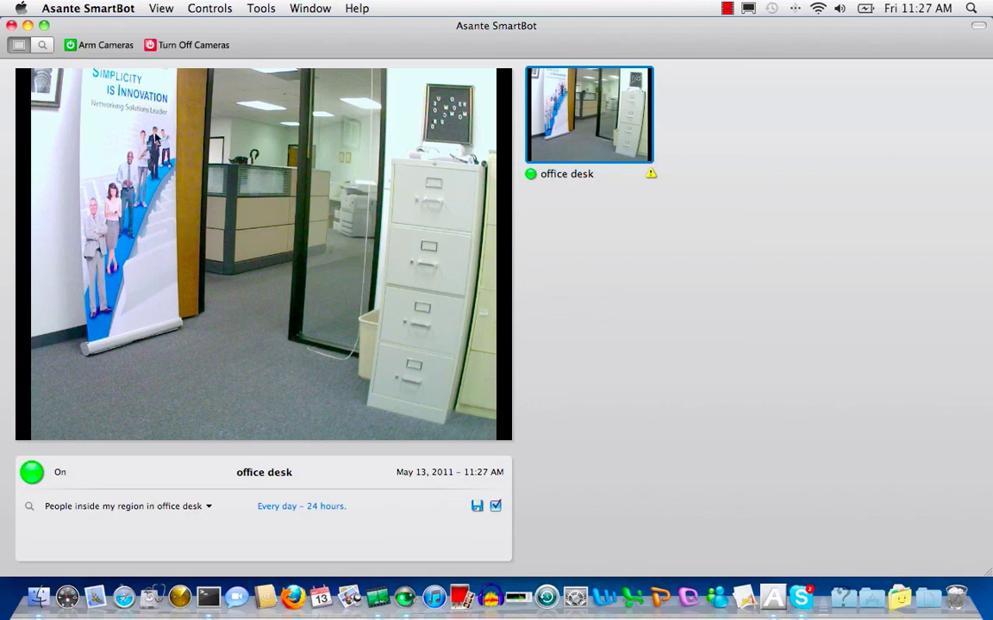
Open the clip search view and play the 11:26, 11:27 and 11:24 People clips
left_click(44, 46)
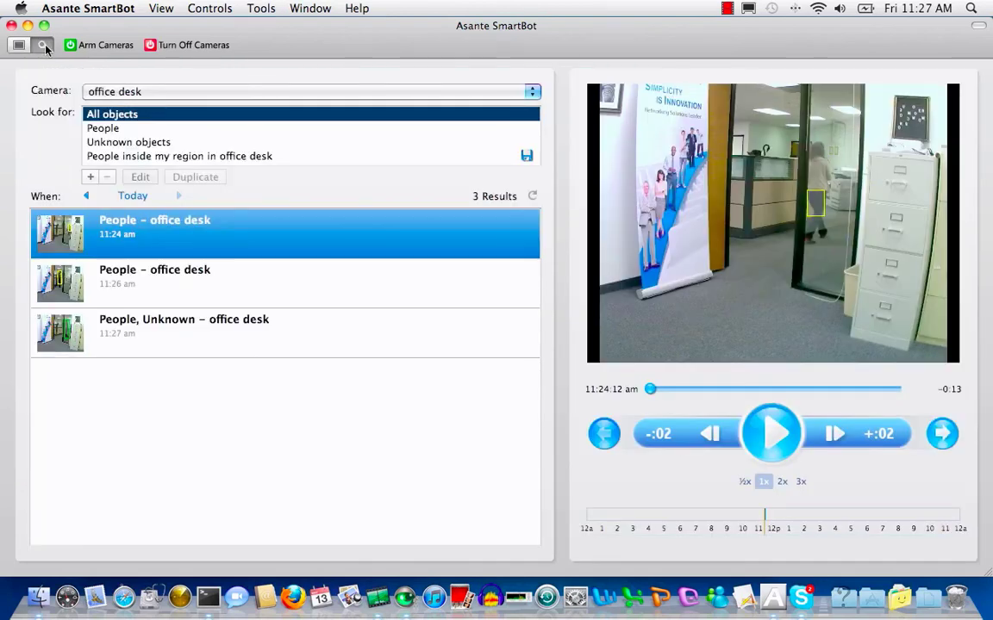
left_click(57, 283)
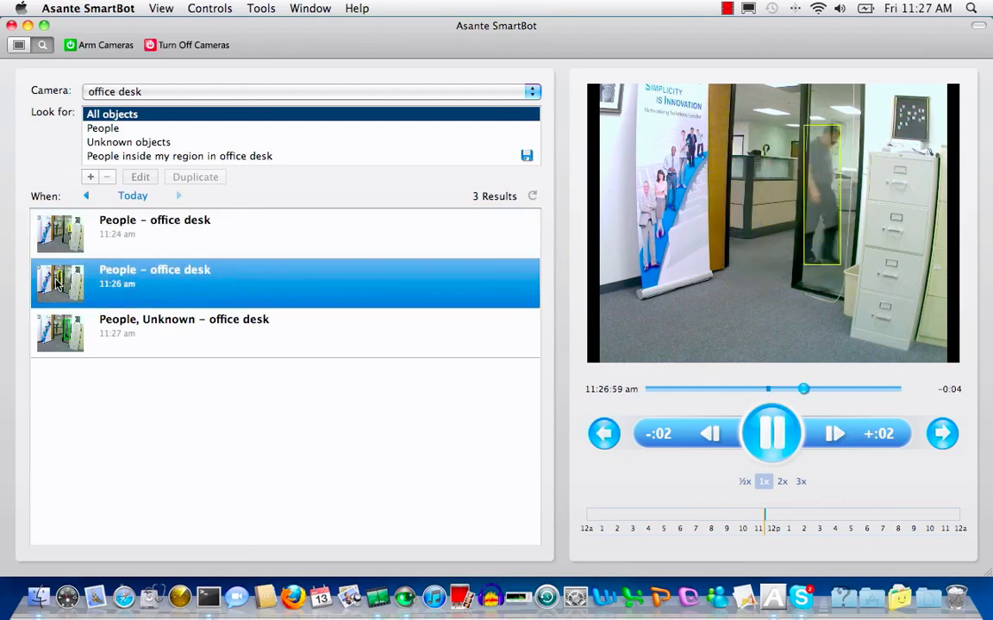
left_click(63, 333)
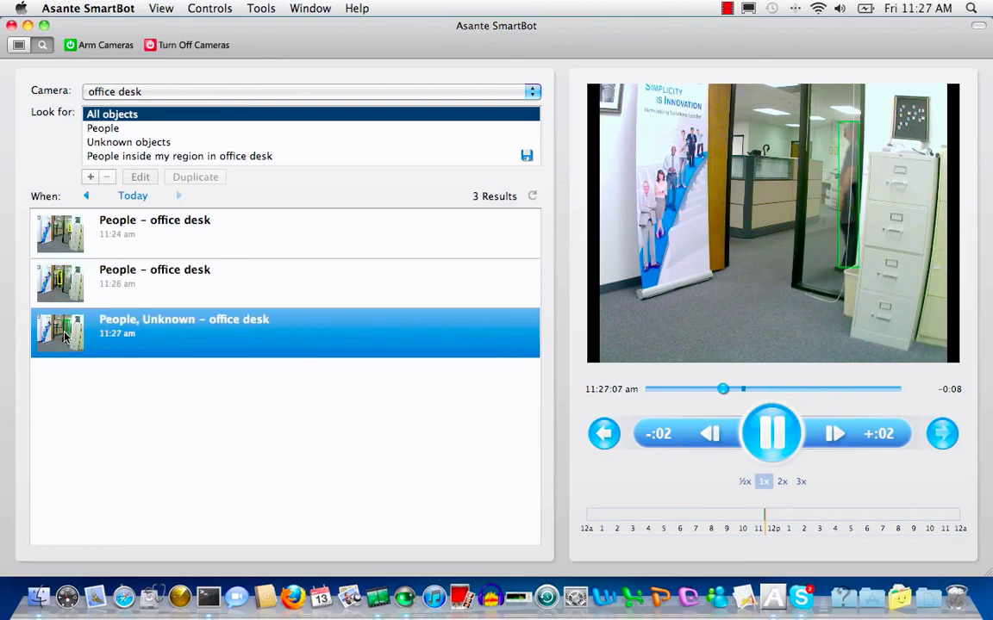
left_click(71, 247)
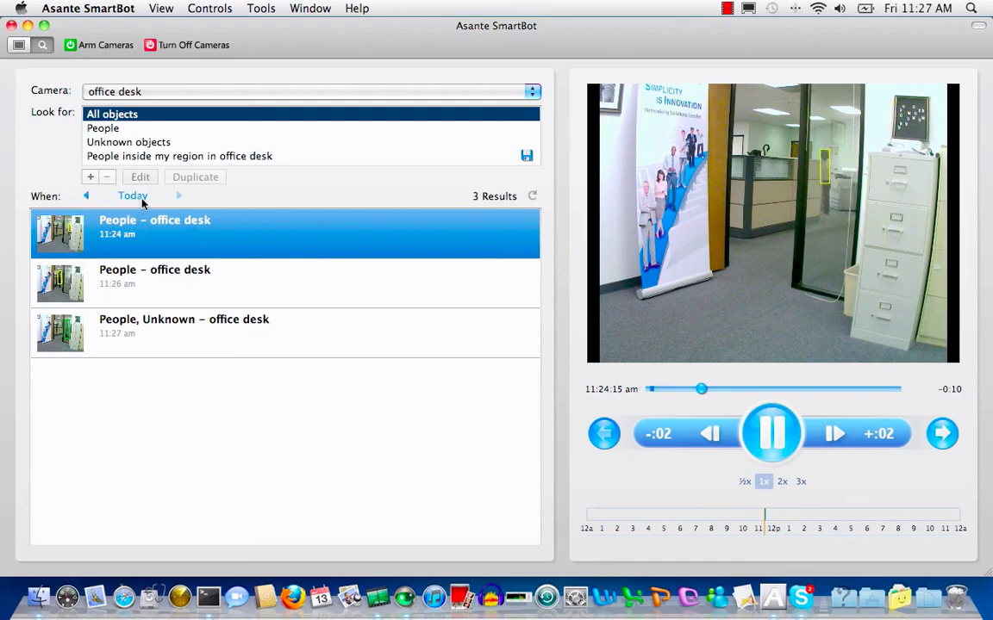
Filter by the 'People inside my region in office desk' rule and replay the 11:26 and 11:27 clips
left_click(181, 155)
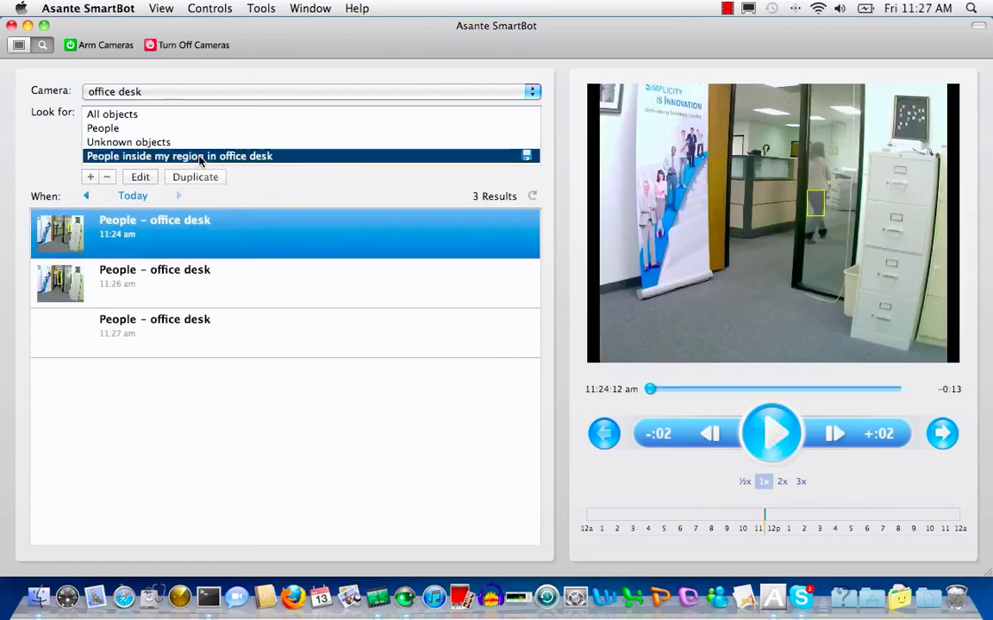
left_click(142, 276)
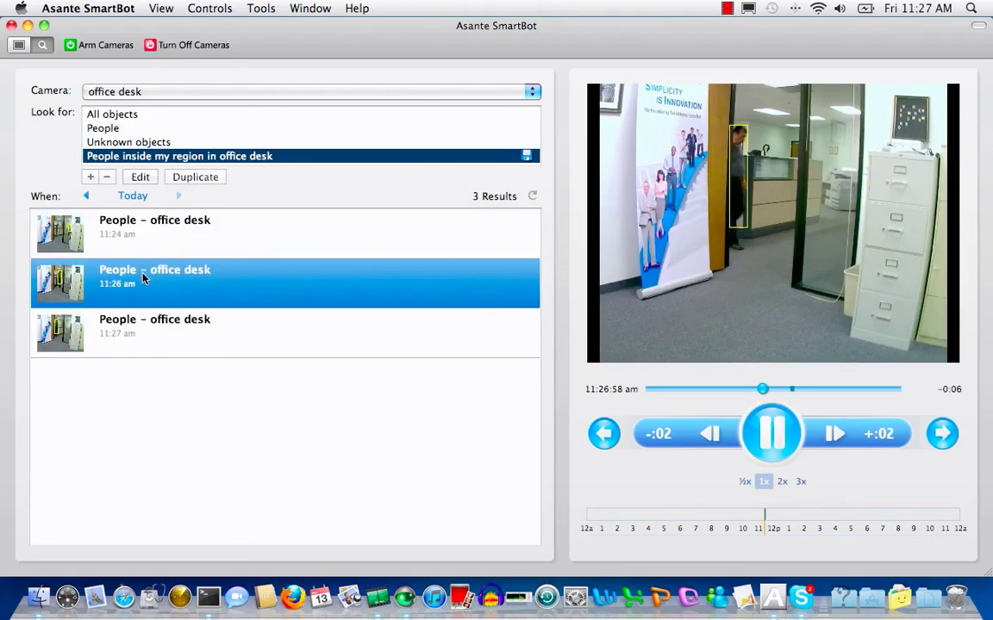
left_click(125, 326)
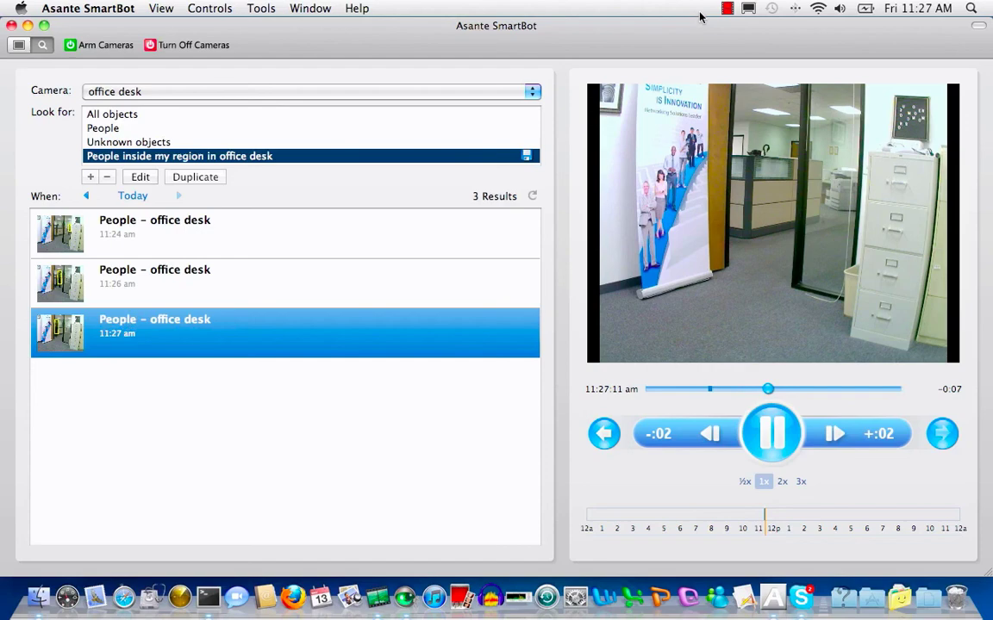
left_click(726, 9)
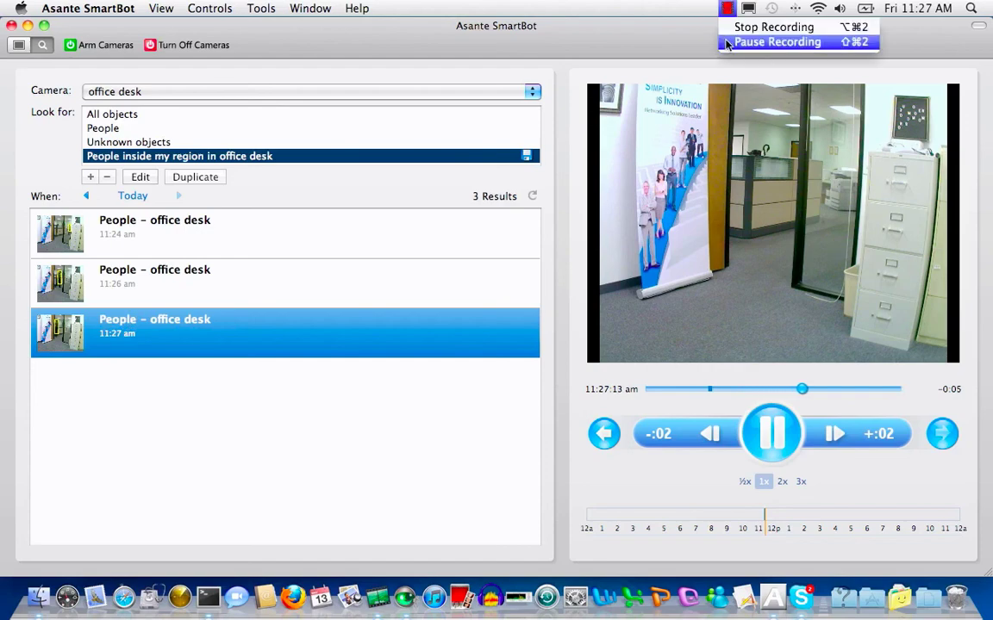